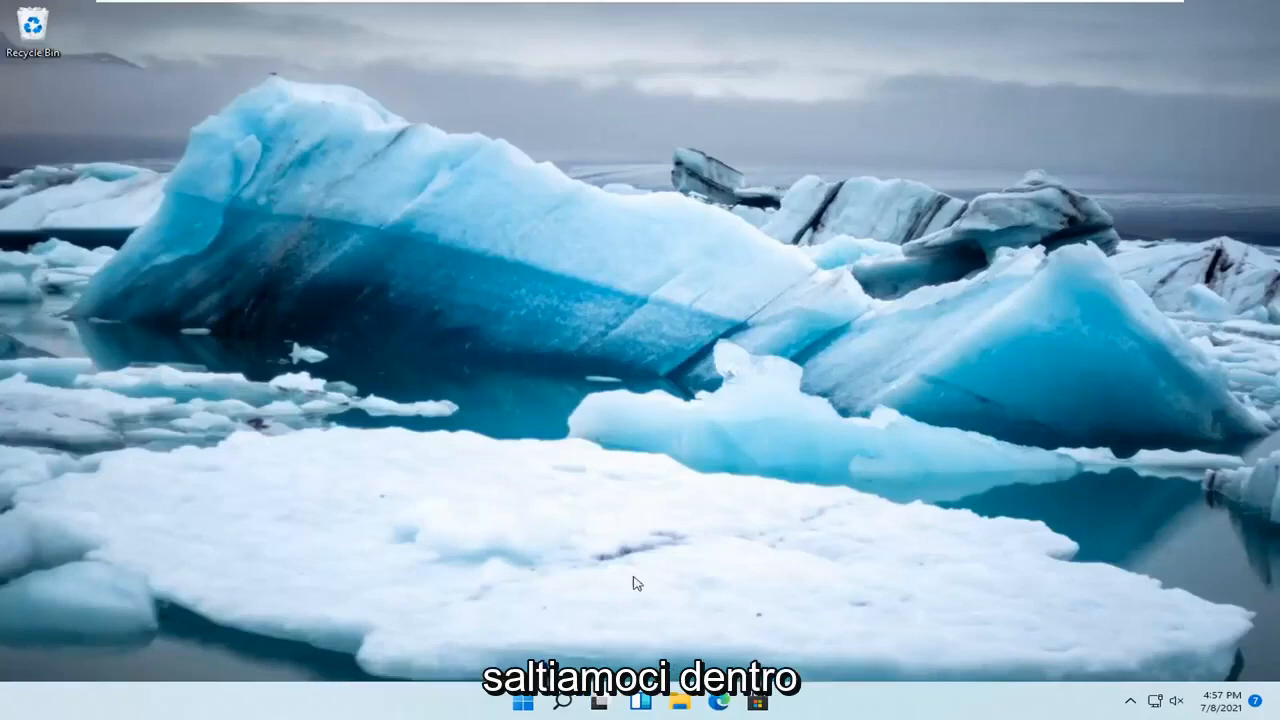
# - Reach the Other troubleshooters list via Start menu Settings, System, Troubleshoot
pyautogui.rightClick(518, 703)
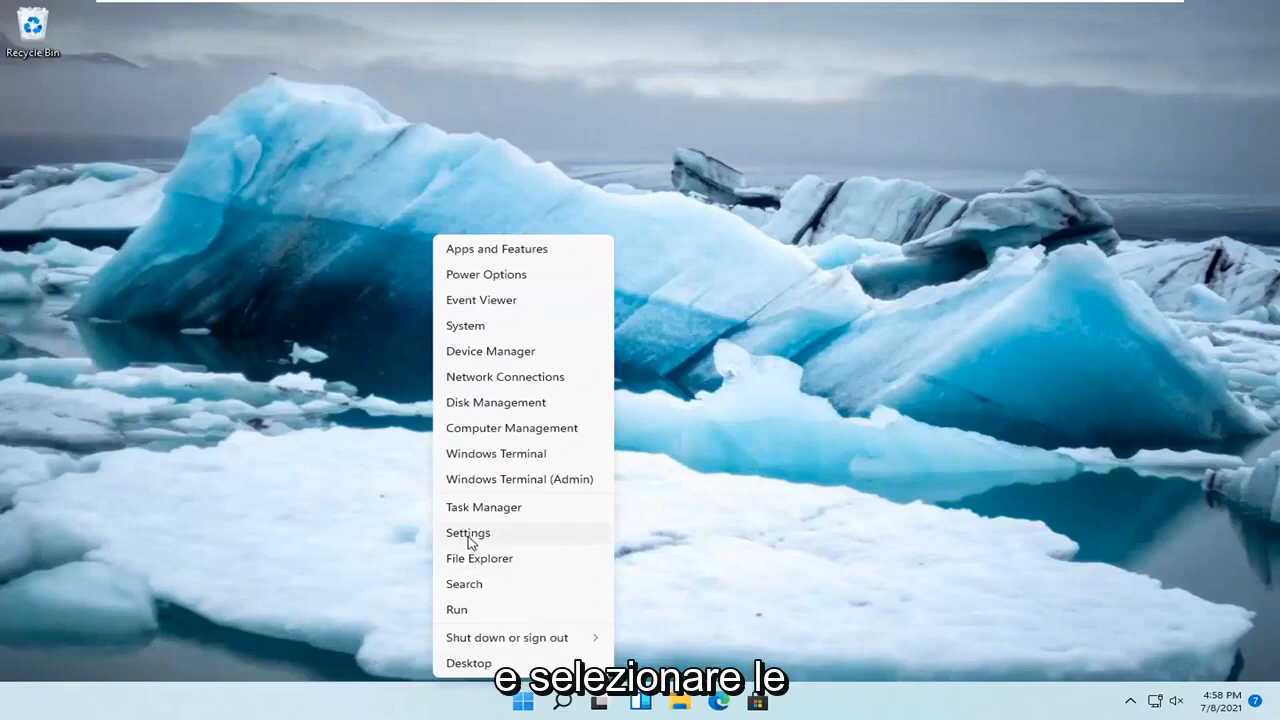
pyautogui.click(468, 533)
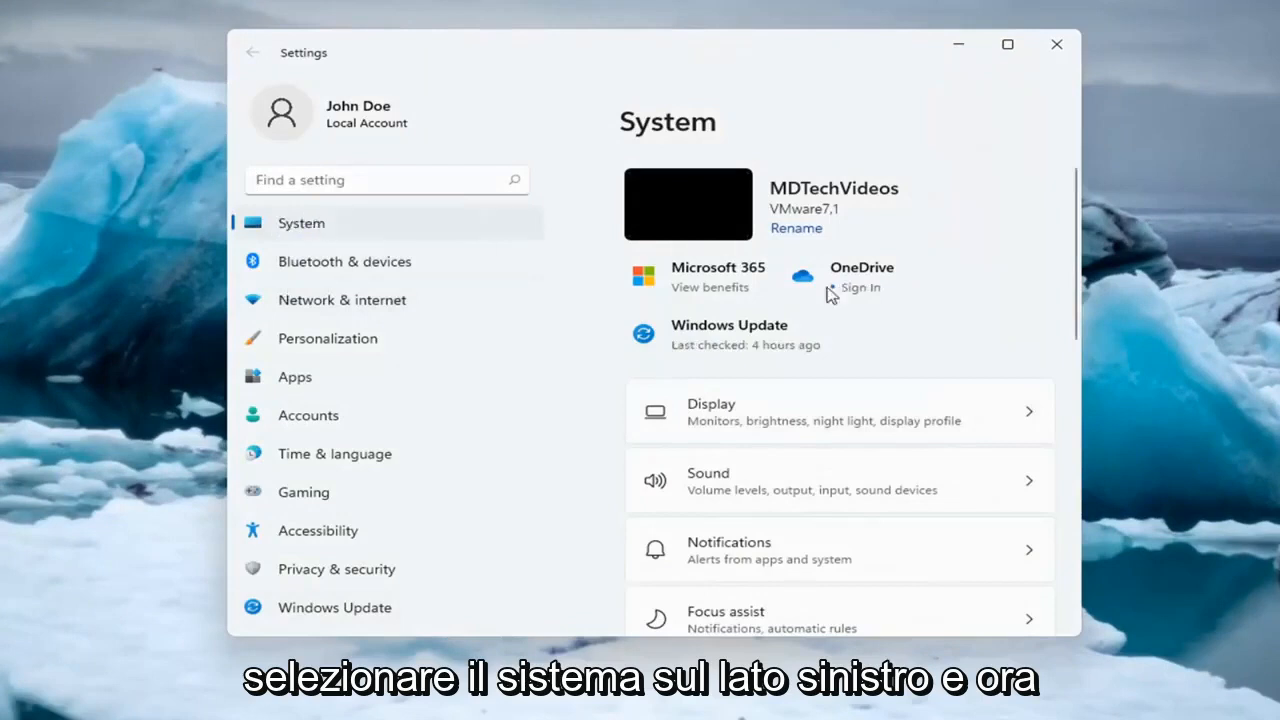
pyautogui.scroll(-3, 930, 390)
pyautogui.scroll(-2, 900, 380)
pyautogui.scroll(-3, 892, 372)
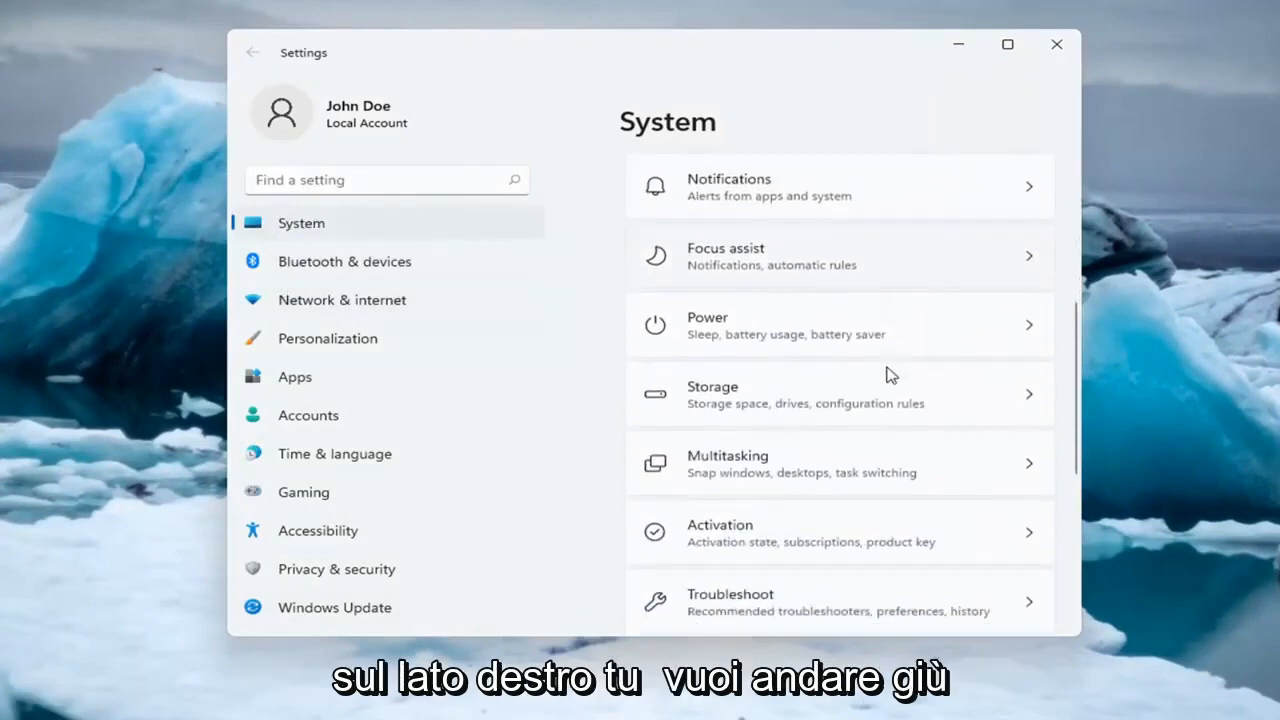
pyautogui.scroll(-2, 880, 400)
pyautogui.click(757, 458)
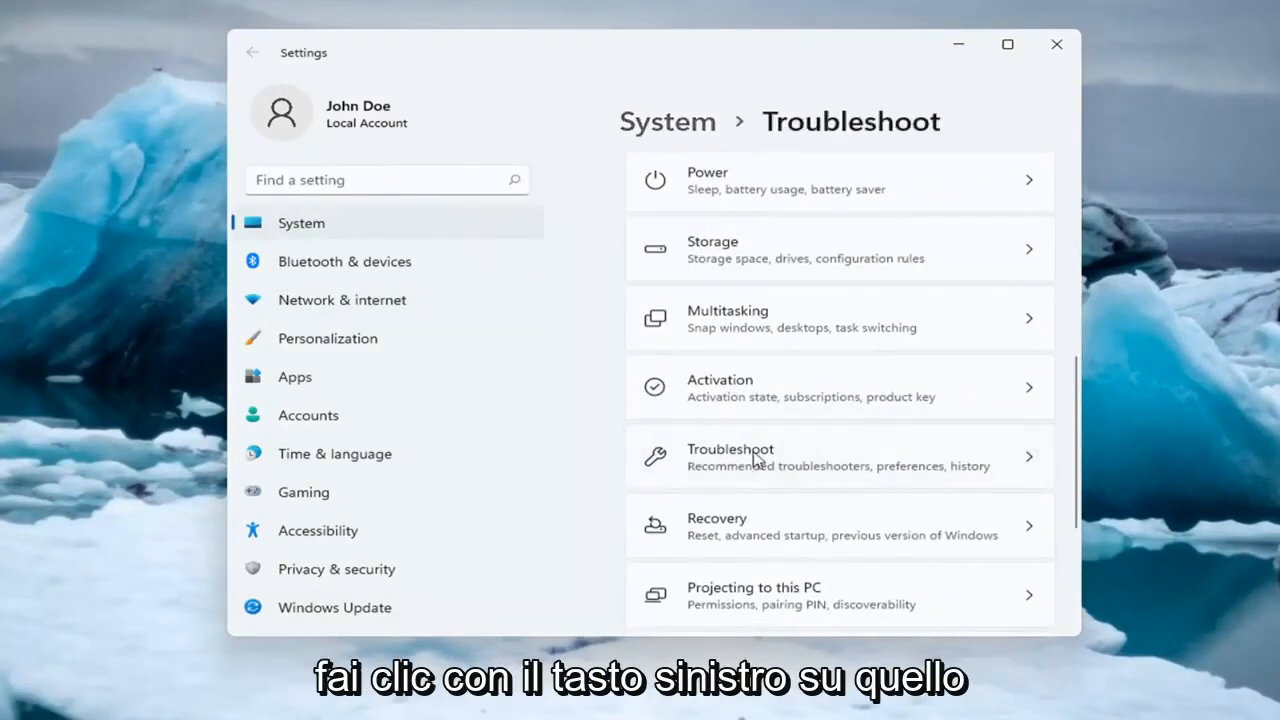
pyautogui.scroll(-1, 873, 405)
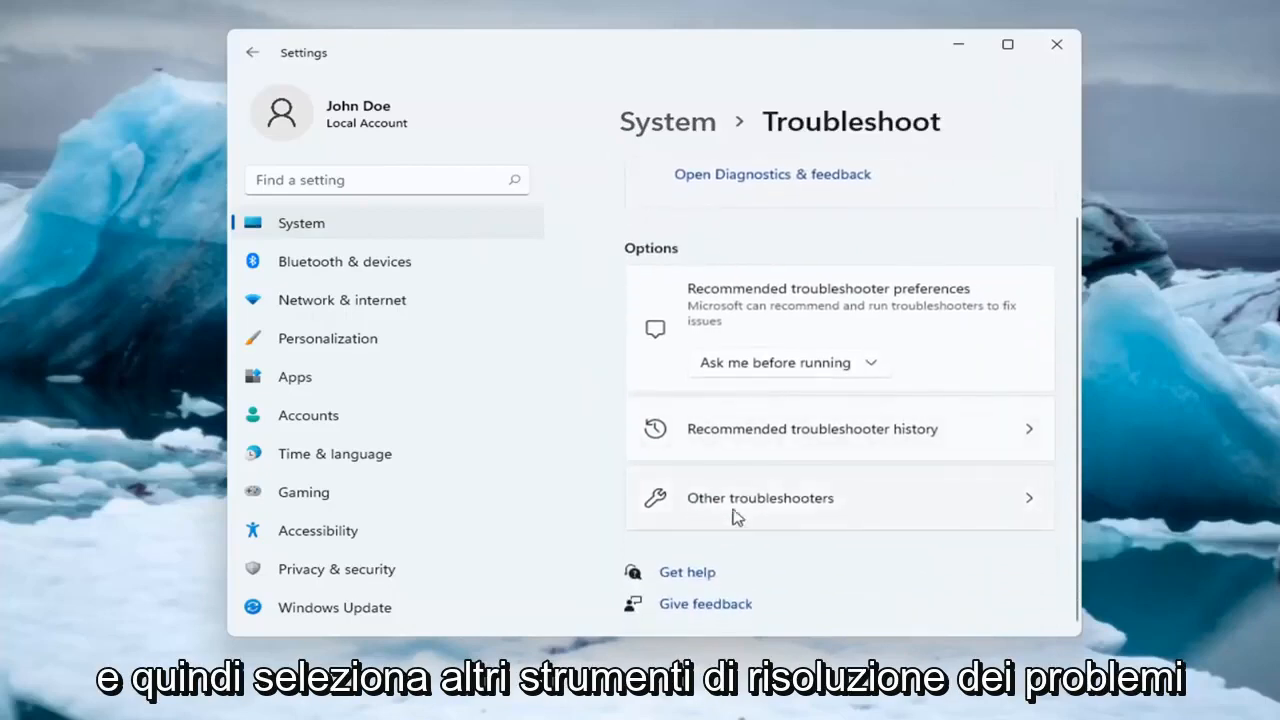
pyautogui.click(760, 541)
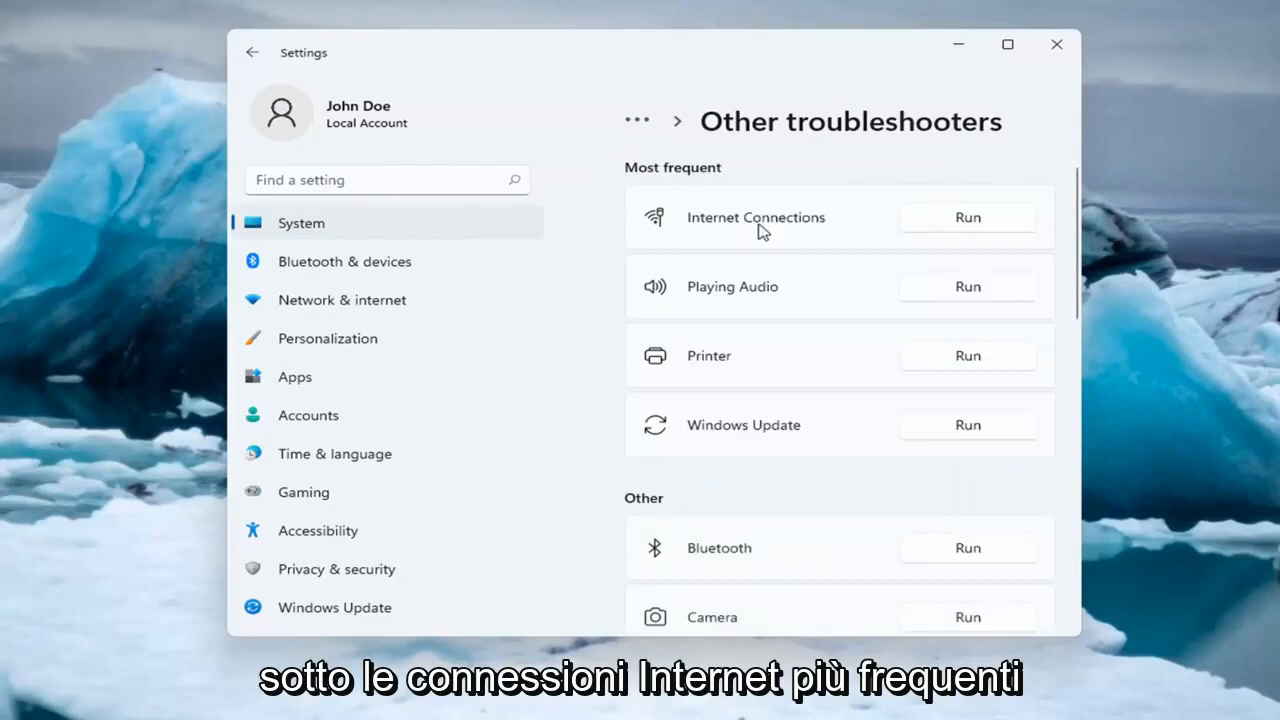
# - Run Internet Connections troubleshooter on the internet connection and close it after no problem found
pyautogui.click(968, 218)
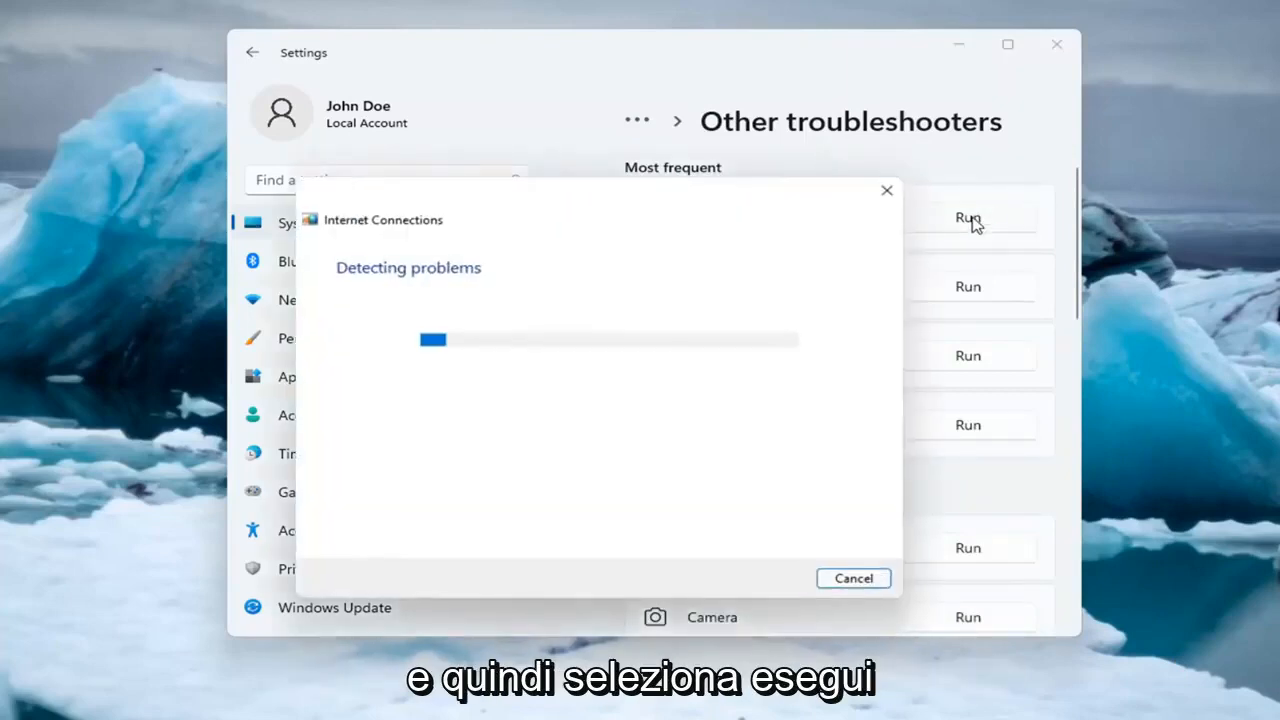
pyautogui.moveTo(684, 197); pyautogui.dragTo(703, 176)
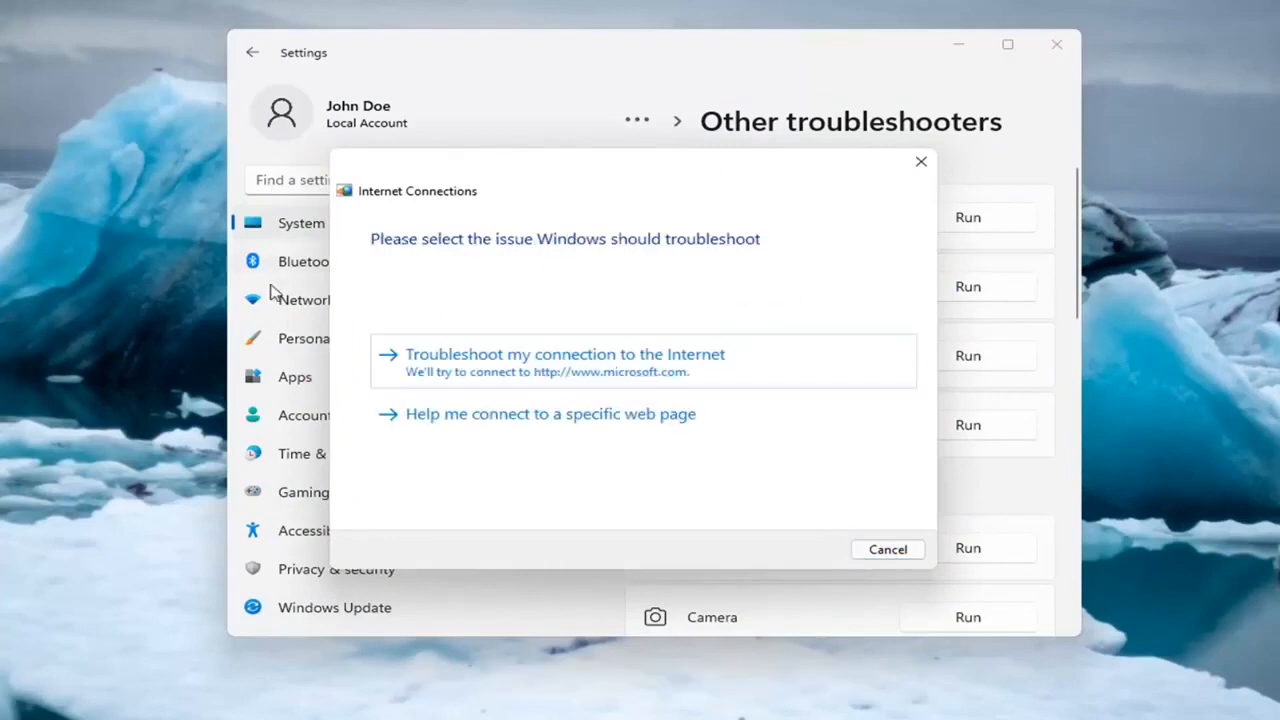
pyautogui.click(545, 365)
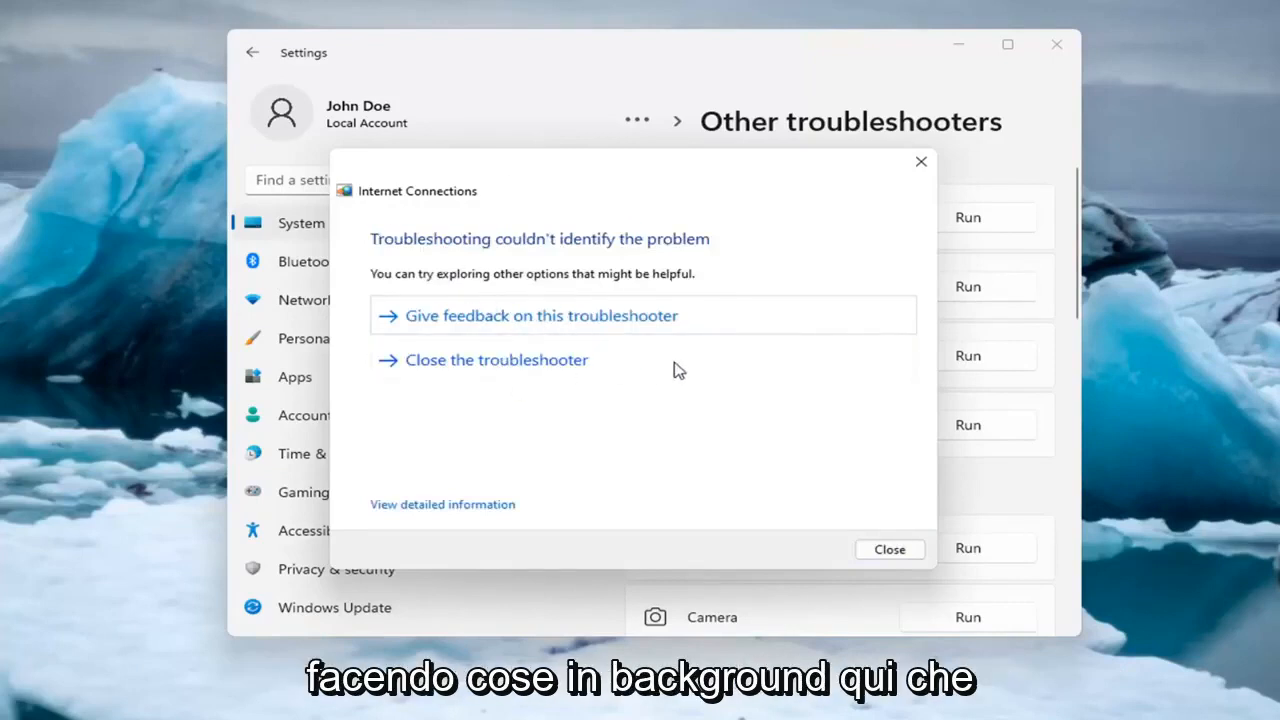
pyautogui.click(921, 162)
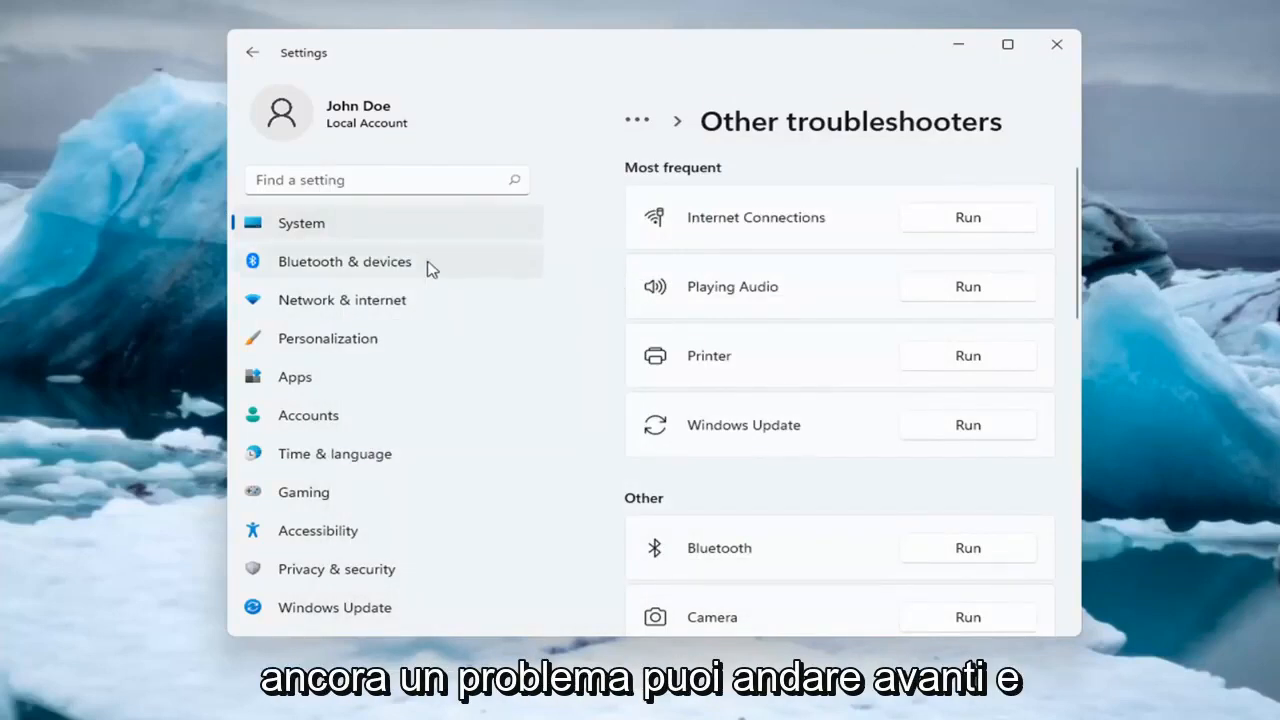
# - Reach the Network reset page through Network & internet and Advanced network settings
pyautogui.click(310, 303)
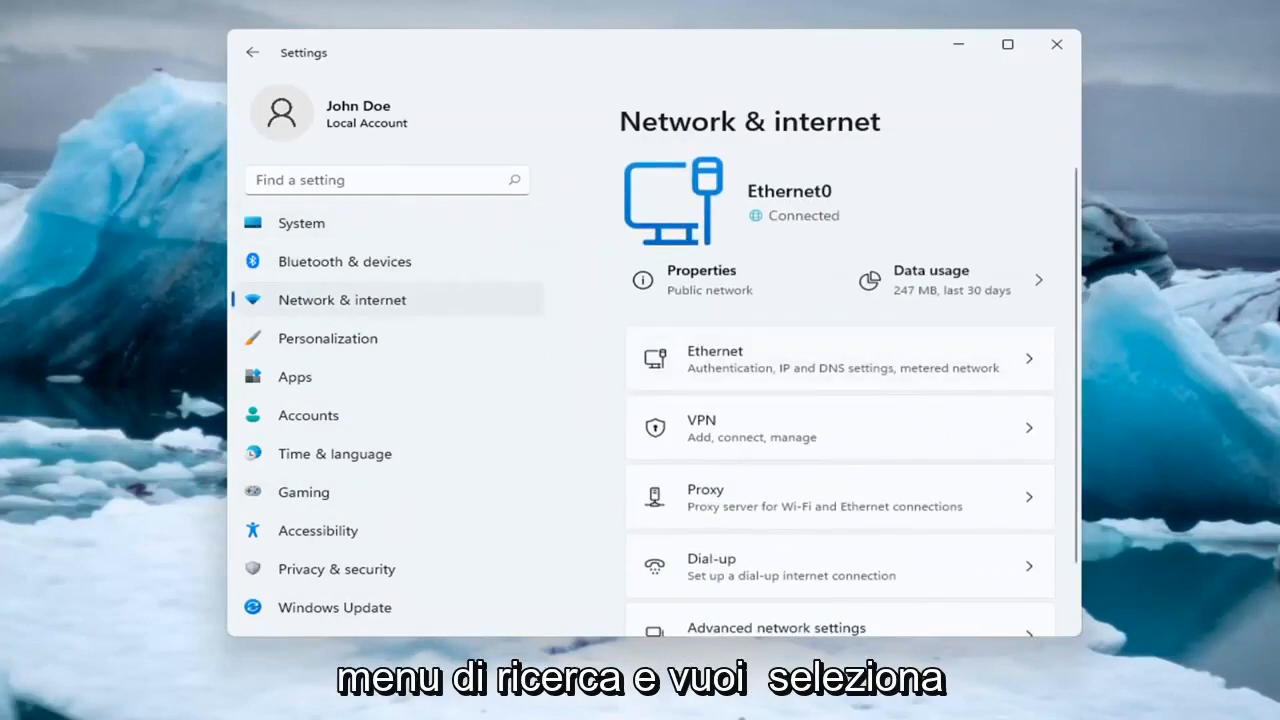
pyautogui.scroll(-2, 820, 384)
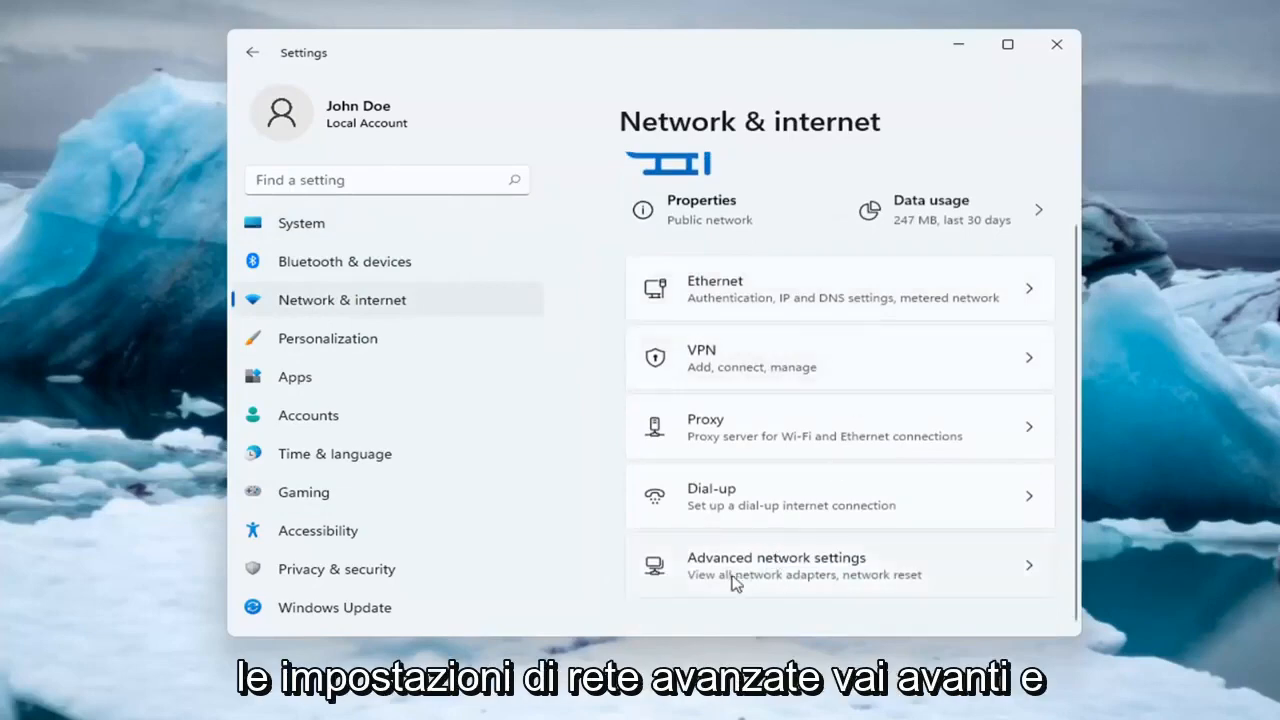
pyautogui.click(766, 566)
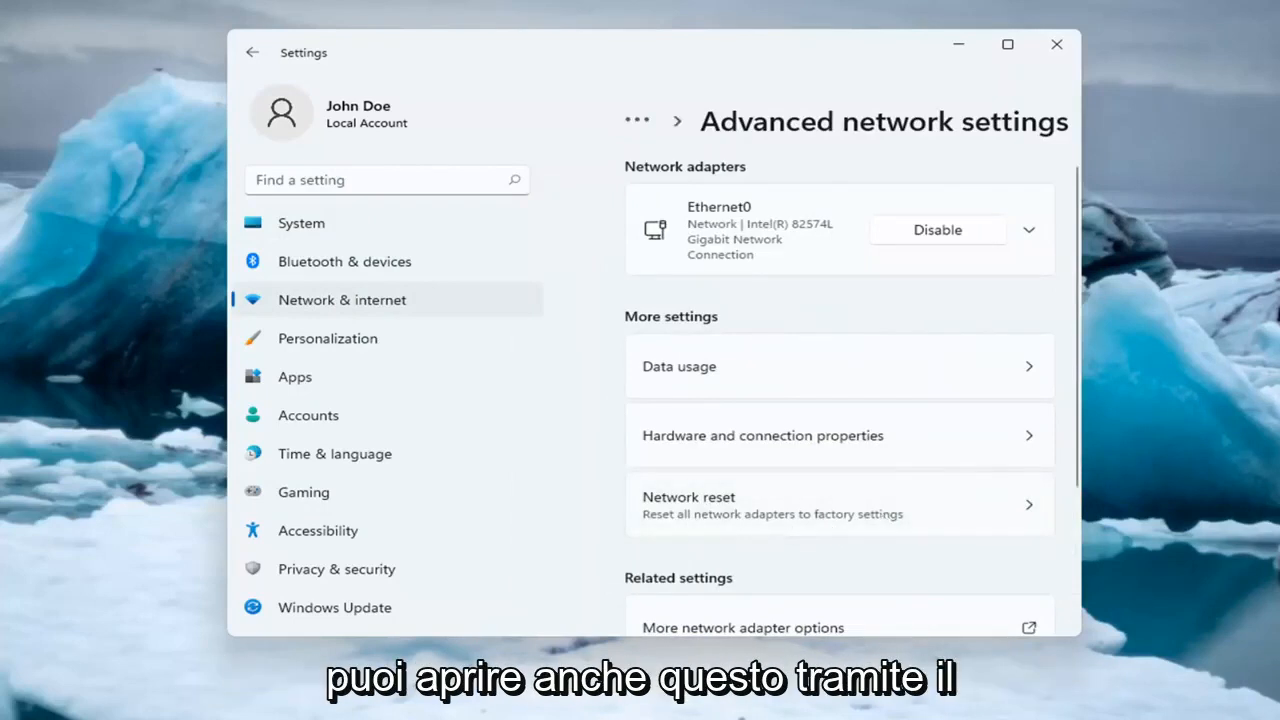
pyautogui.click(700, 510)
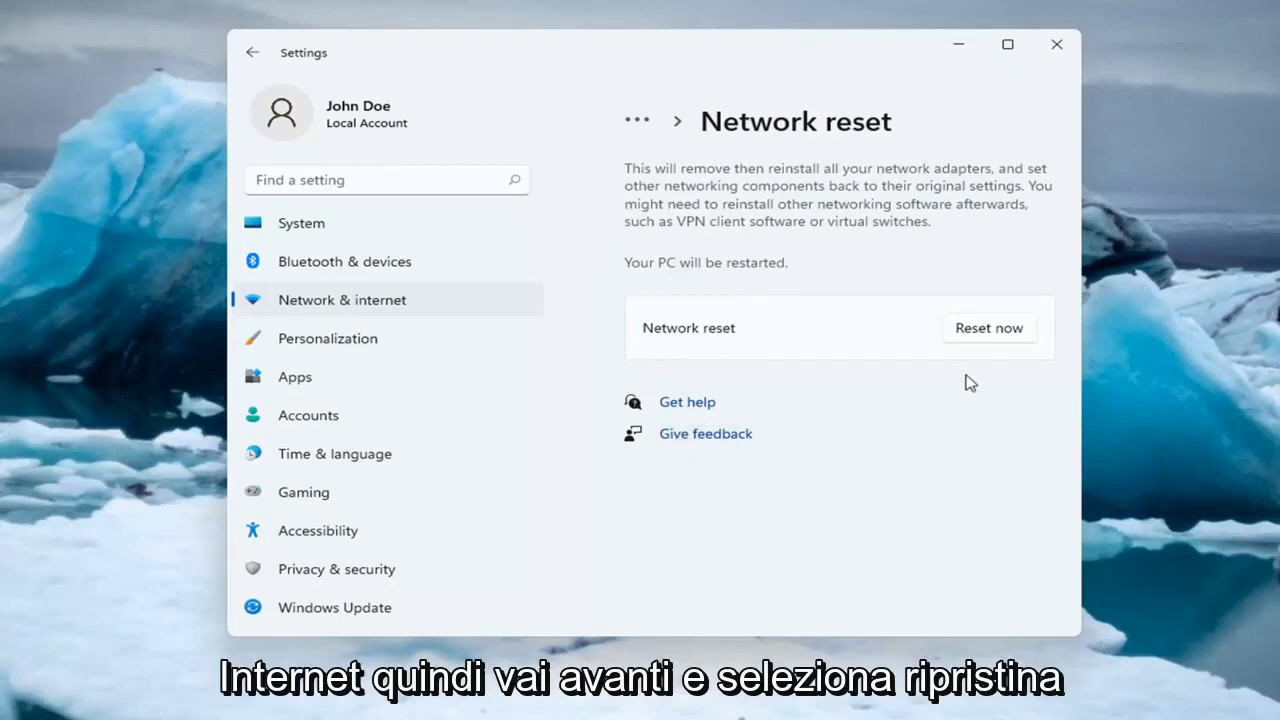
# - Reset all network adapters with Reset now, confirm Yes, dismiss the sign-out notice and close Settings
pyautogui.click(986, 334)
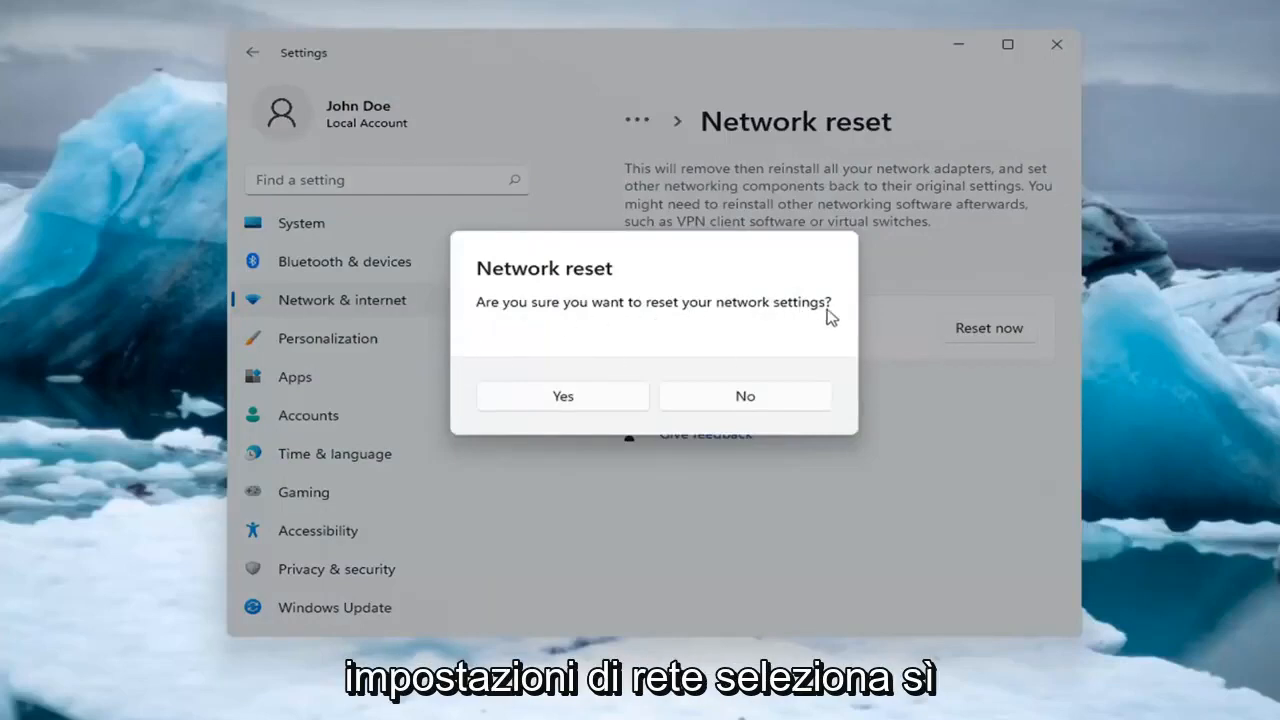
pyautogui.click(575, 397)
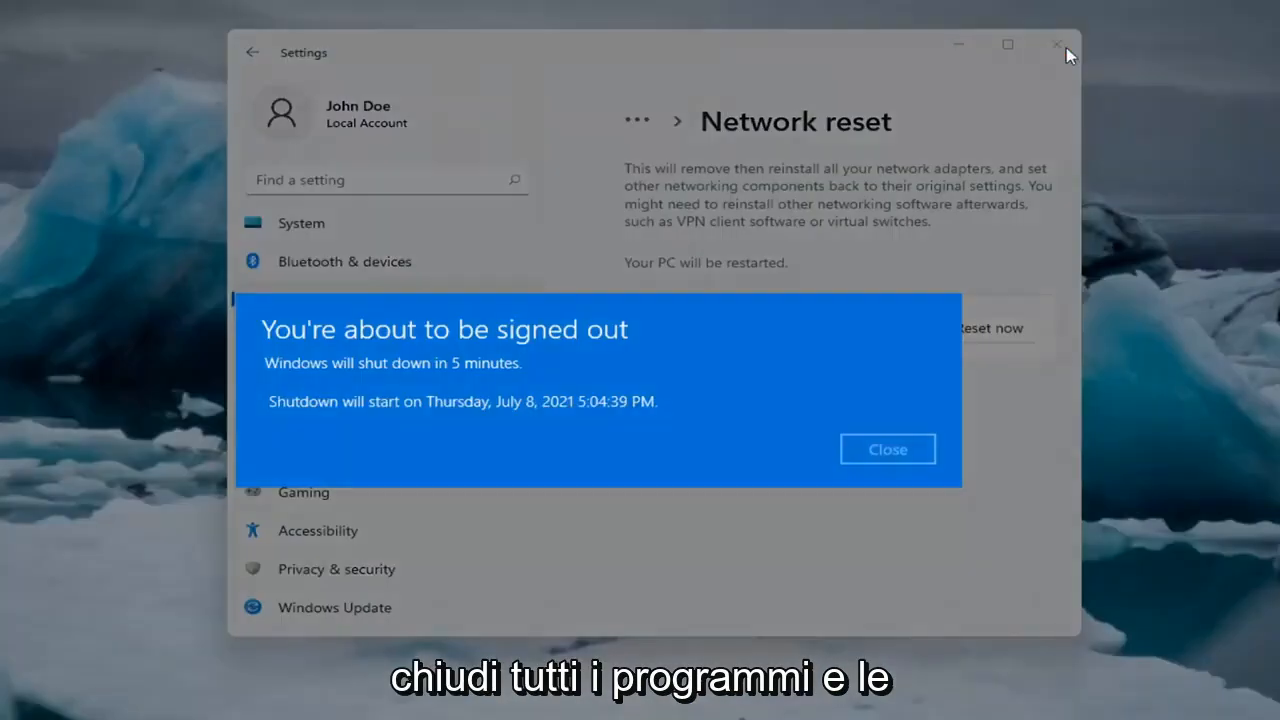
pyautogui.click(887, 449)
pyautogui.click(1058, 44)
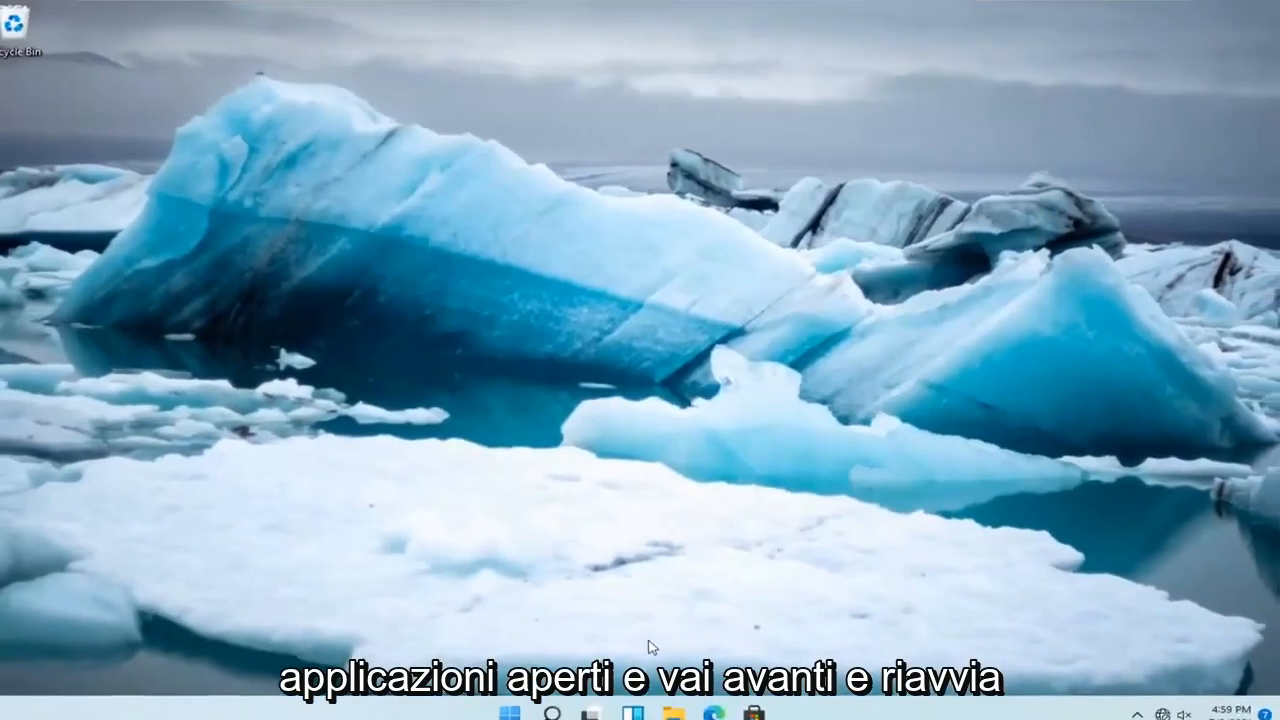
# - Restart the PC from the Start quick menu's Shut down or sign out options
pyautogui.rightClick(523, 705)
pyautogui.click(510, 640)
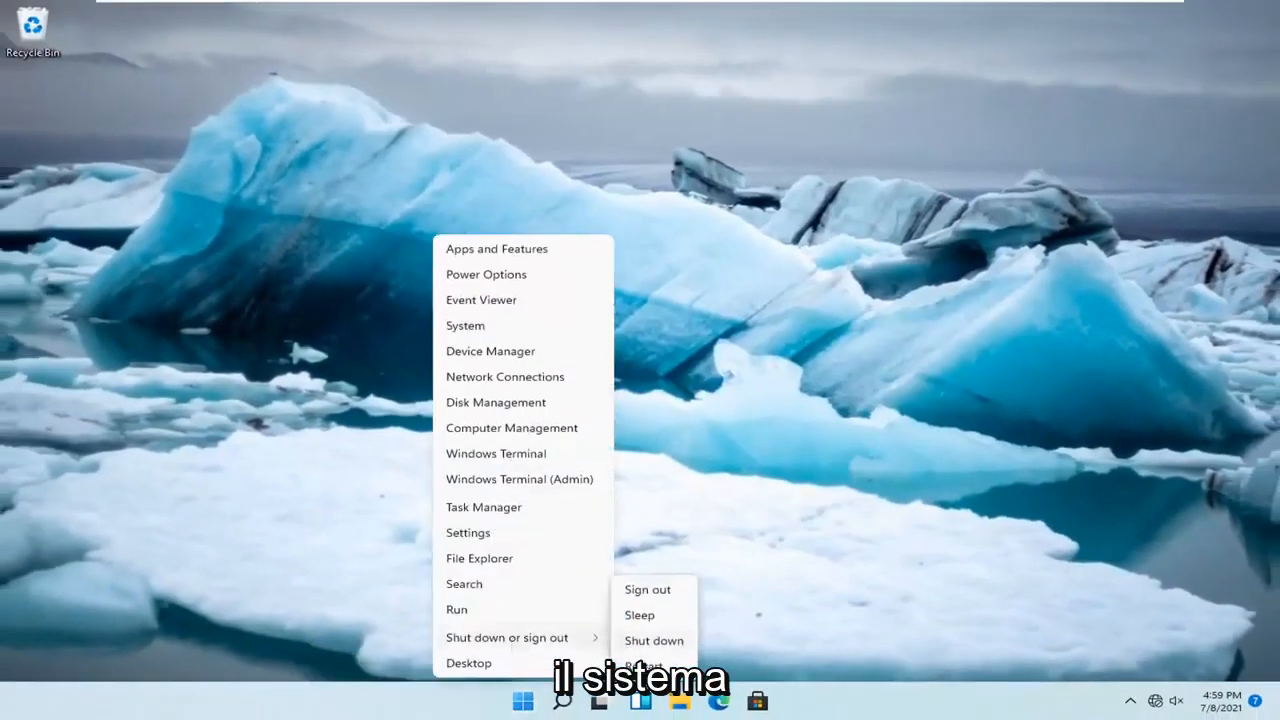
pyautogui.click(655, 660)
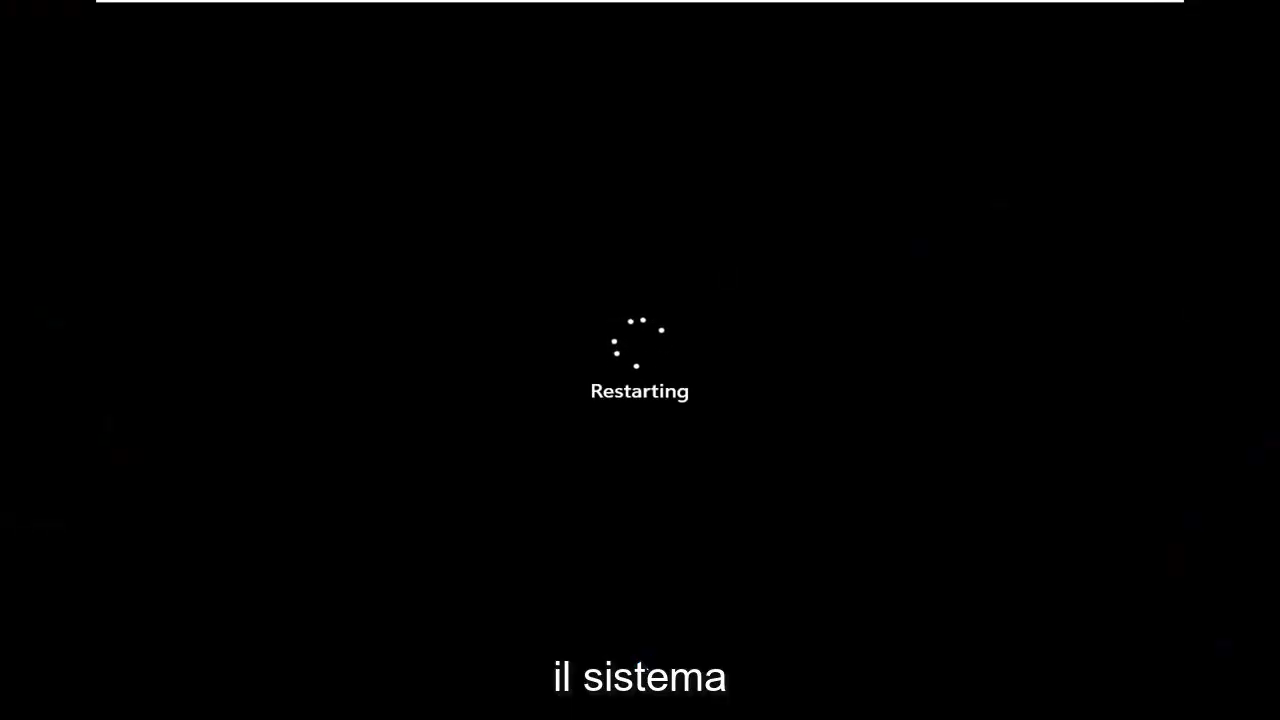